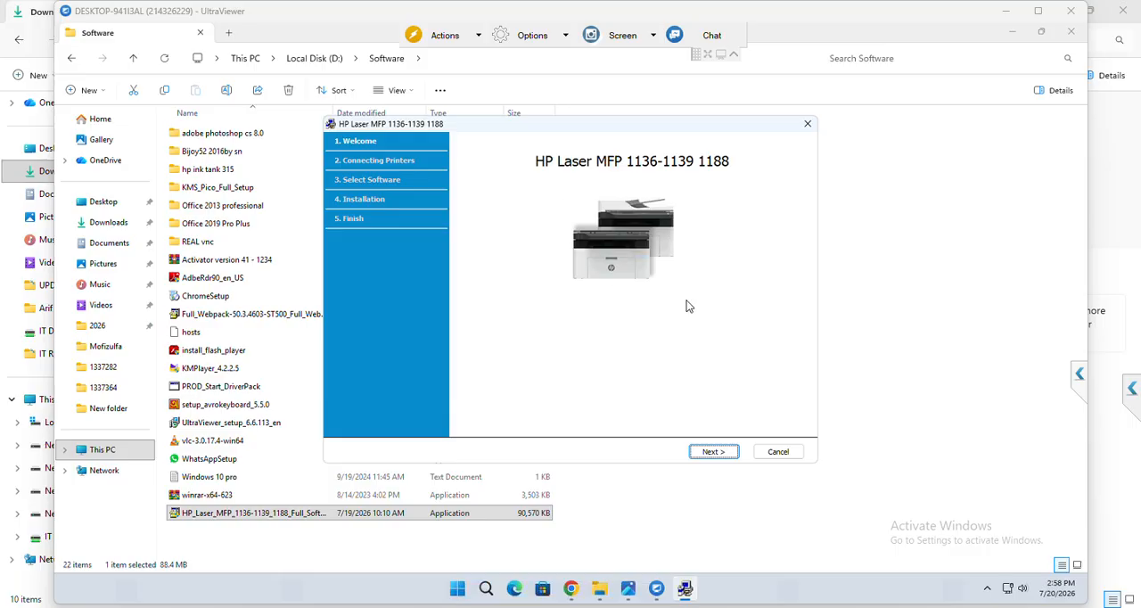
{"action": "left_click", "coordinate": [722, 452]}
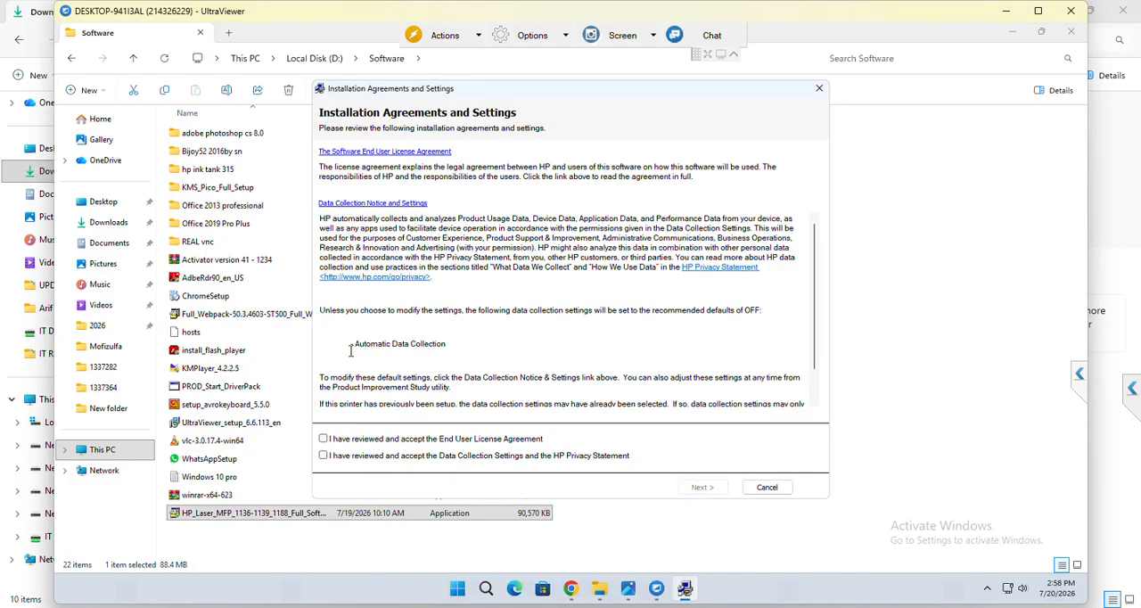
{"action": "left_click", "coordinate": [323, 456]}
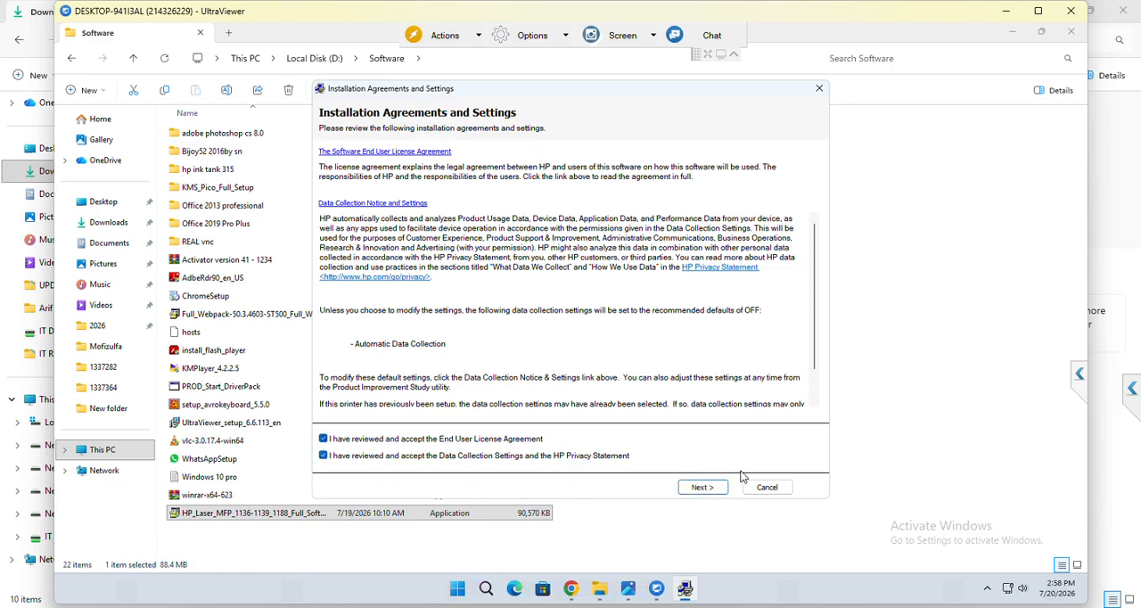
{"action": "left_click", "coordinate": [719, 487]}
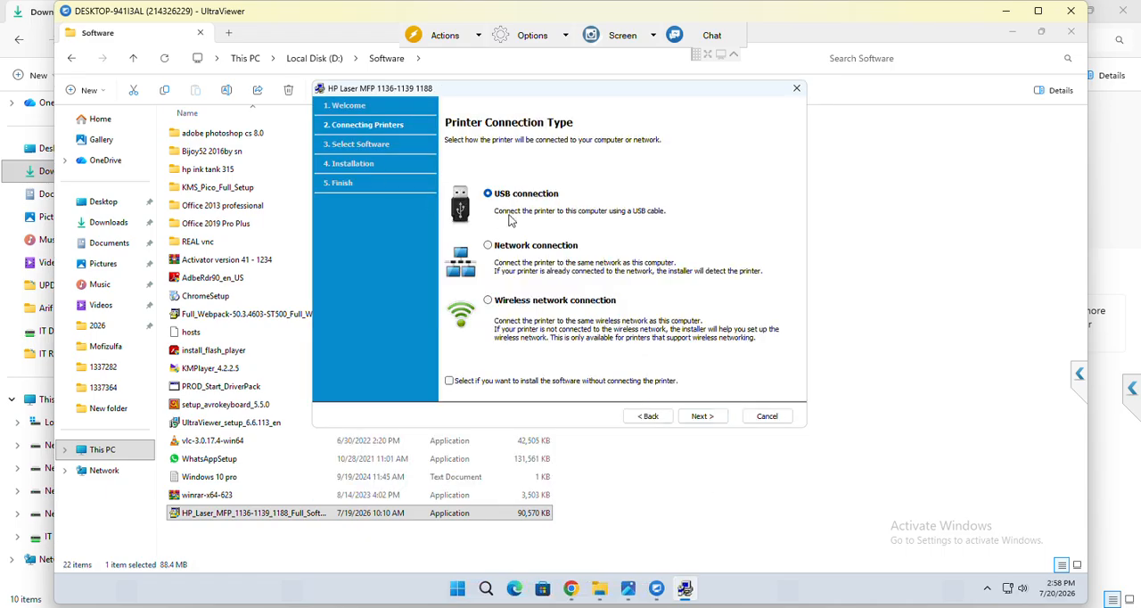
{"action": "left_click", "coordinate": [722, 422]}
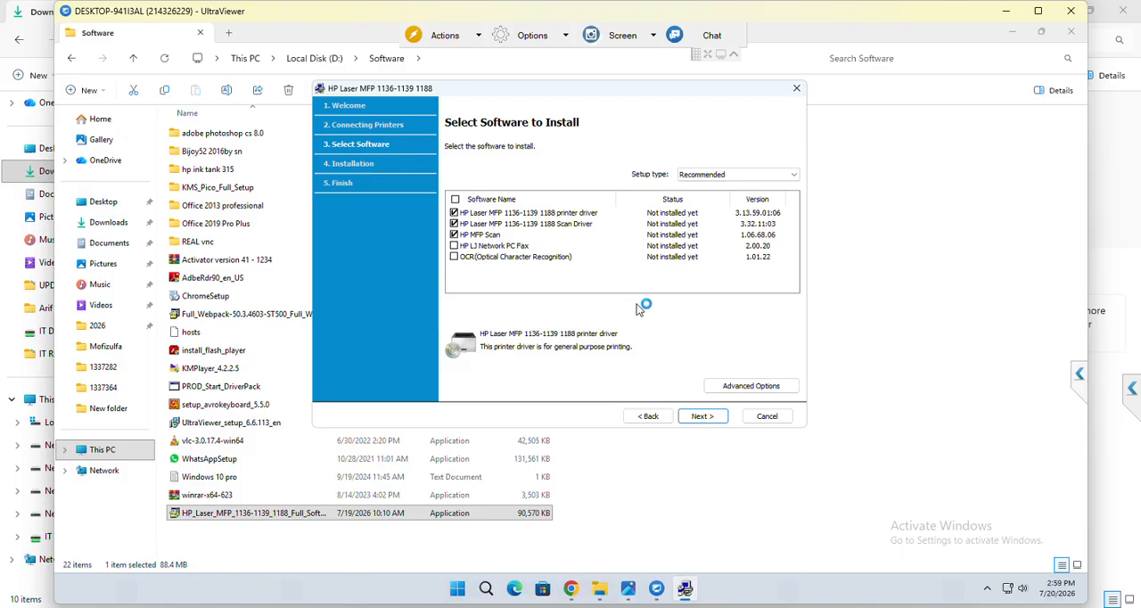
{"action": "left_click", "coordinate": [713, 419]}
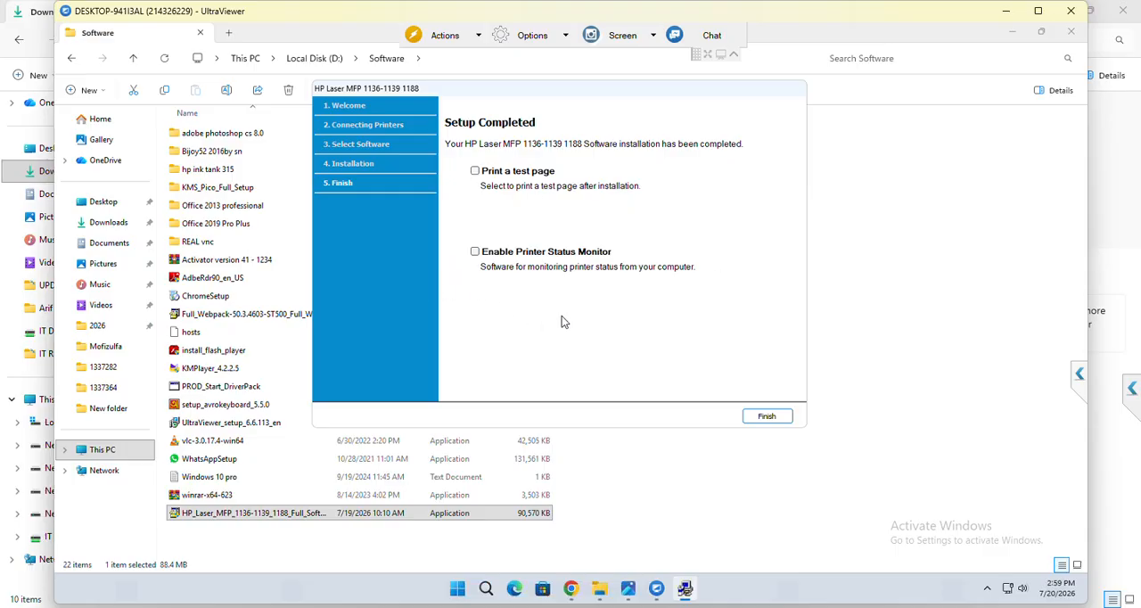
{"action": "left_click", "coordinate": [776, 419]}
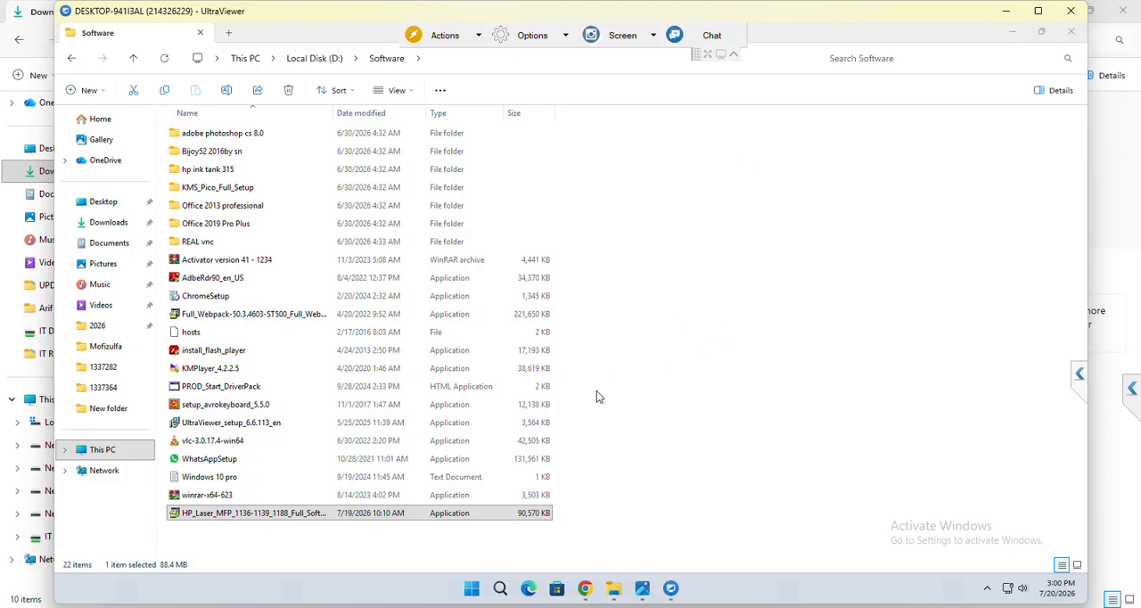
Search Windows for "sc" and launch HP MFP Scan.
{"action": "left_click", "coordinate": [501, 589]}
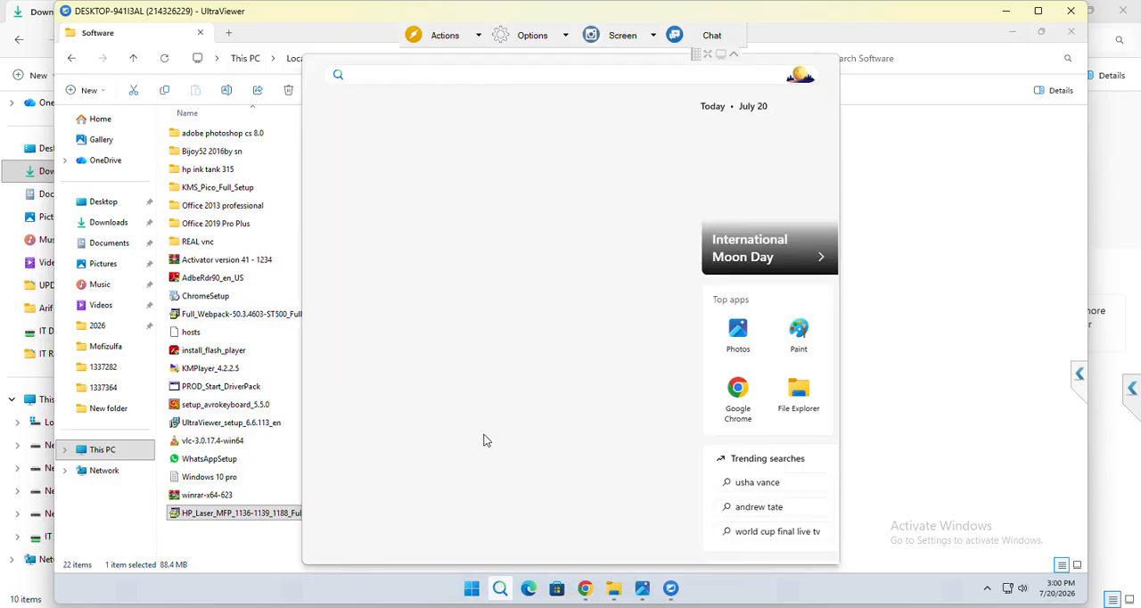
{"action": "type", "text": "sc"}
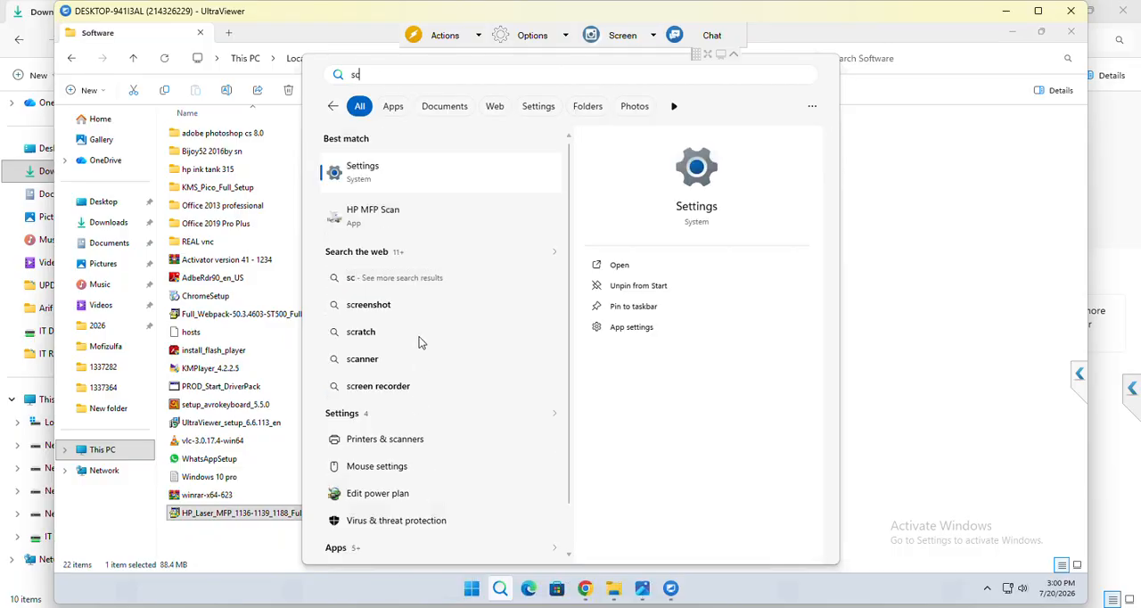
{"action": "left_click", "coordinate": [423, 215]}
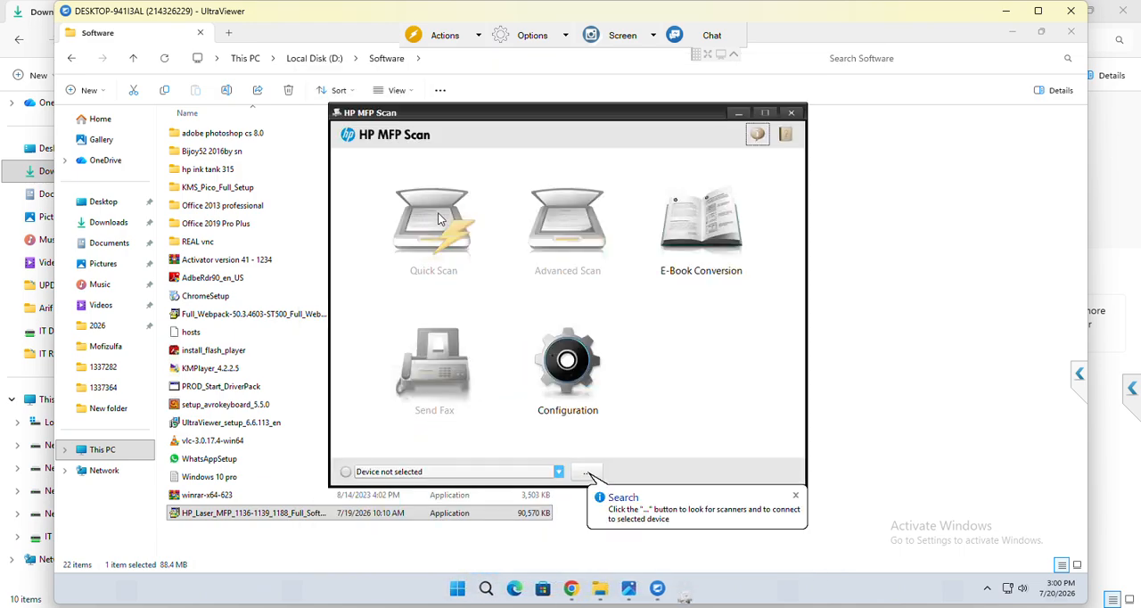
Set the Quick Scan resolution to 200 dpi in the scan configuration and apply it.
{"action": "left_click", "coordinate": [584, 379]}
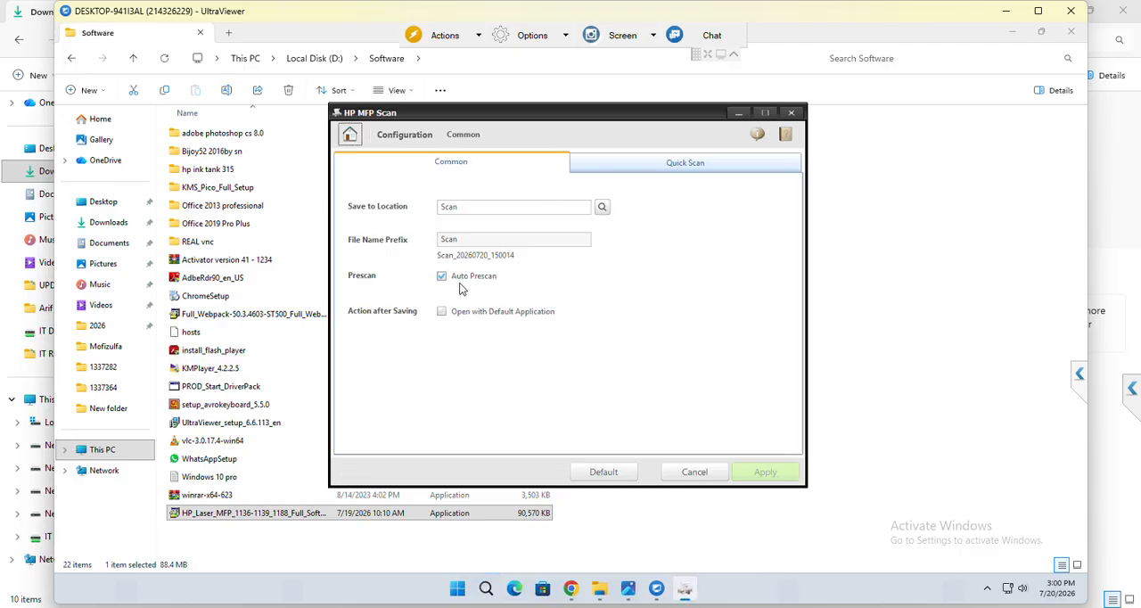
{"action": "left_click", "coordinate": [681, 167]}
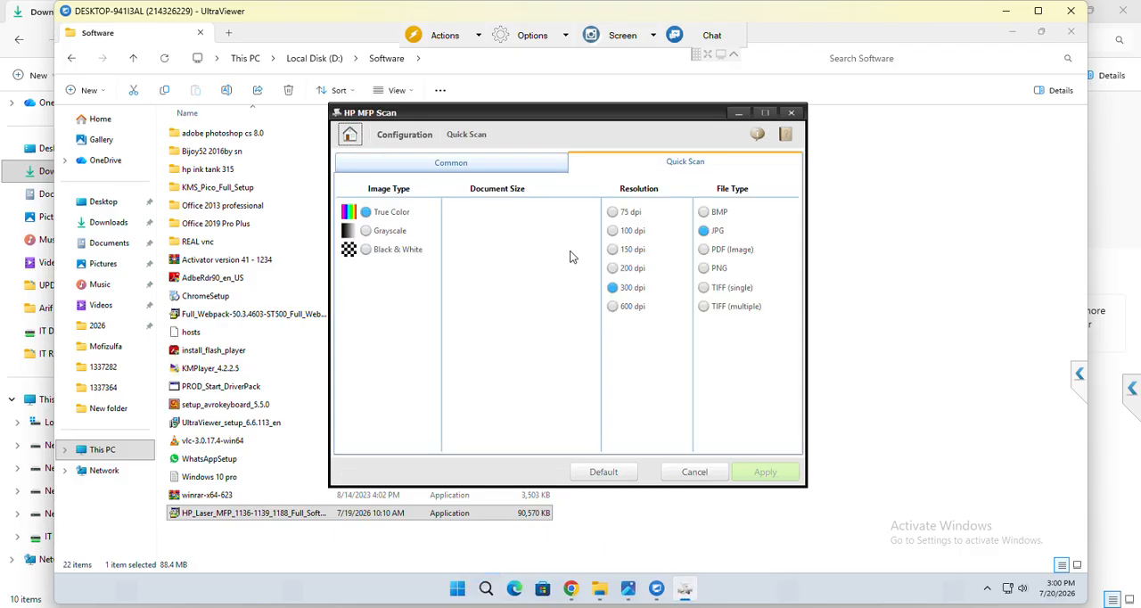
{"action": "left_click", "coordinate": [614, 269]}
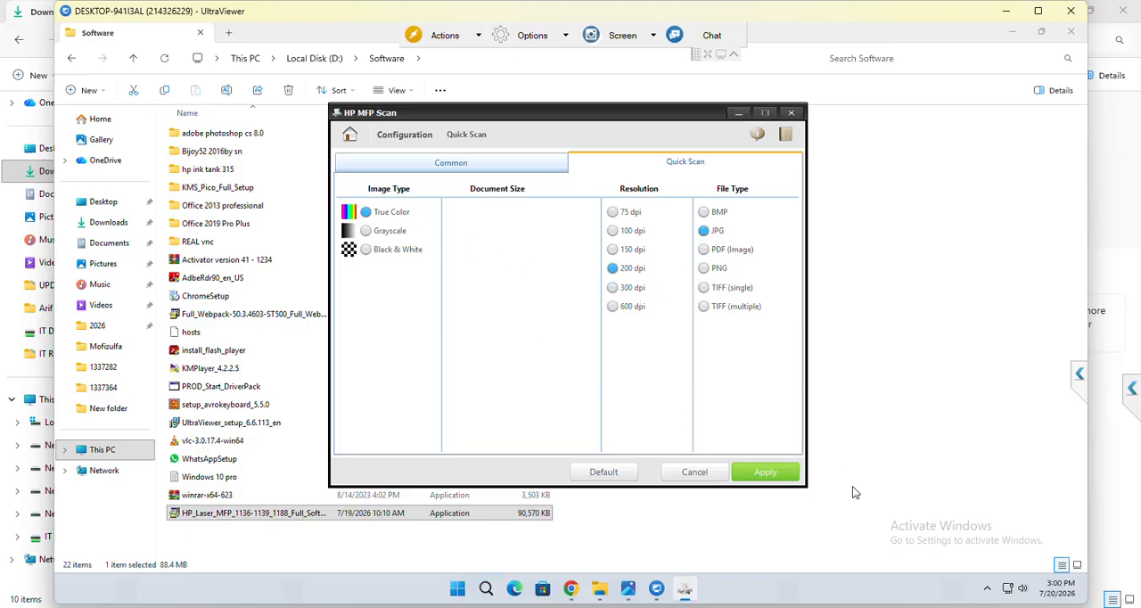
{"action": "left_click", "coordinate": [780, 473]}
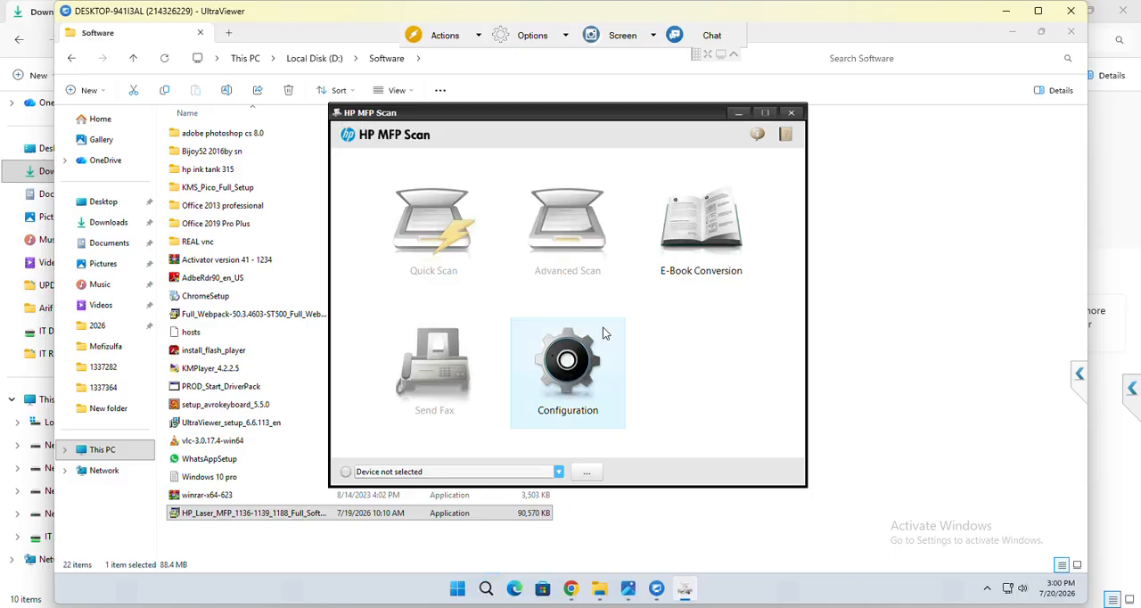
Add the HP Laser MFP 1188a on USB001 as the scanning device, select it for use and close HP MFP Scan.
{"action": "left_click", "coordinate": [558, 472]}
{"action": "left_click", "coordinate": [594, 473]}
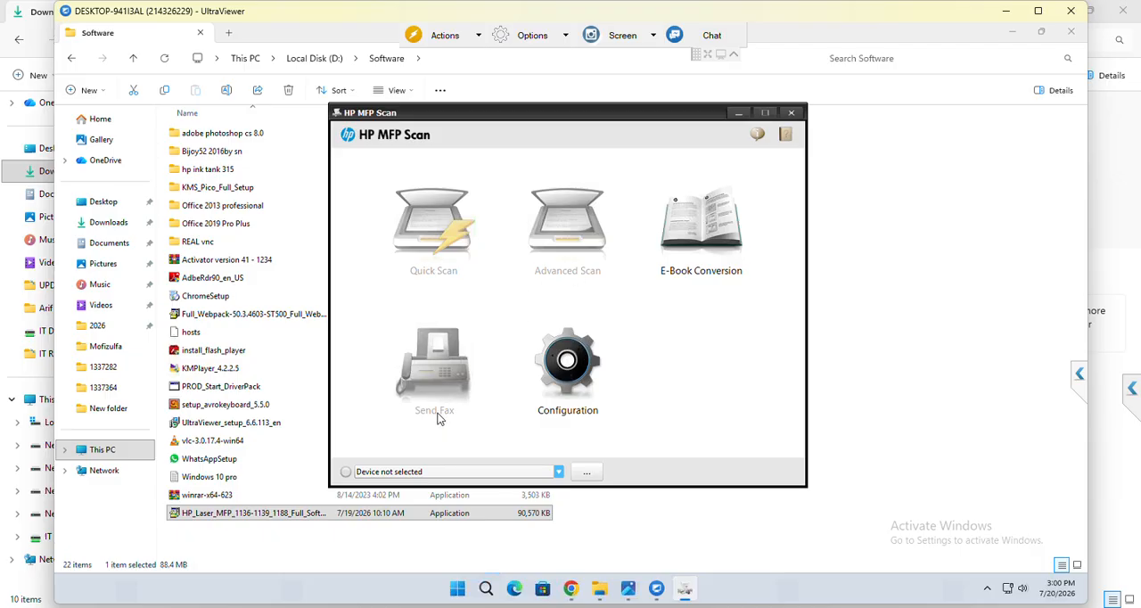
{"action": "left_click", "coordinate": [587, 473]}
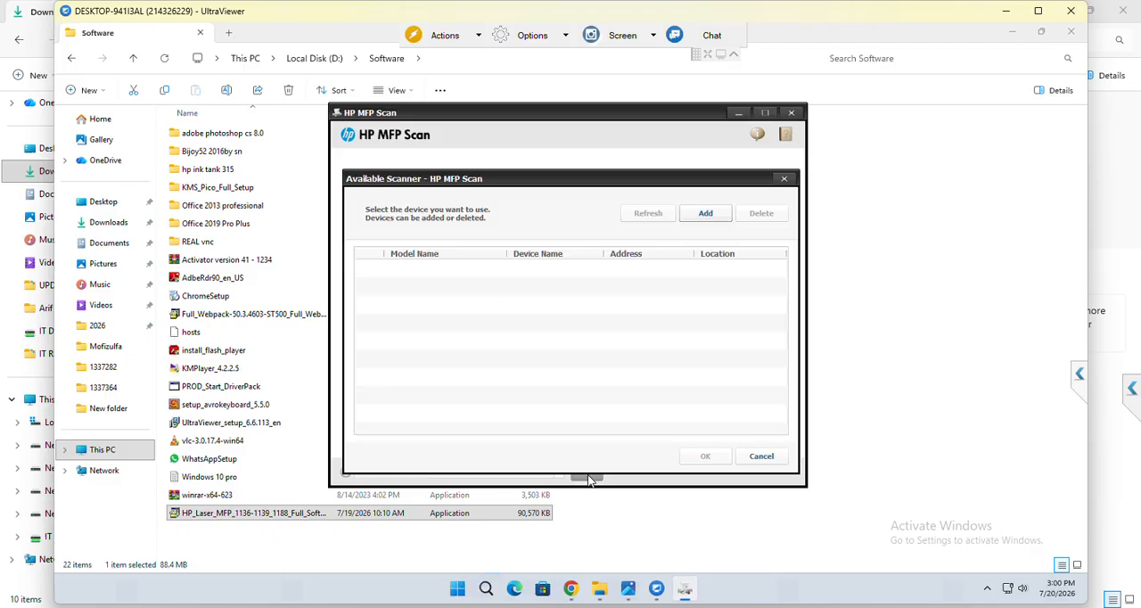
{"action": "left_click", "coordinate": [702, 215]}
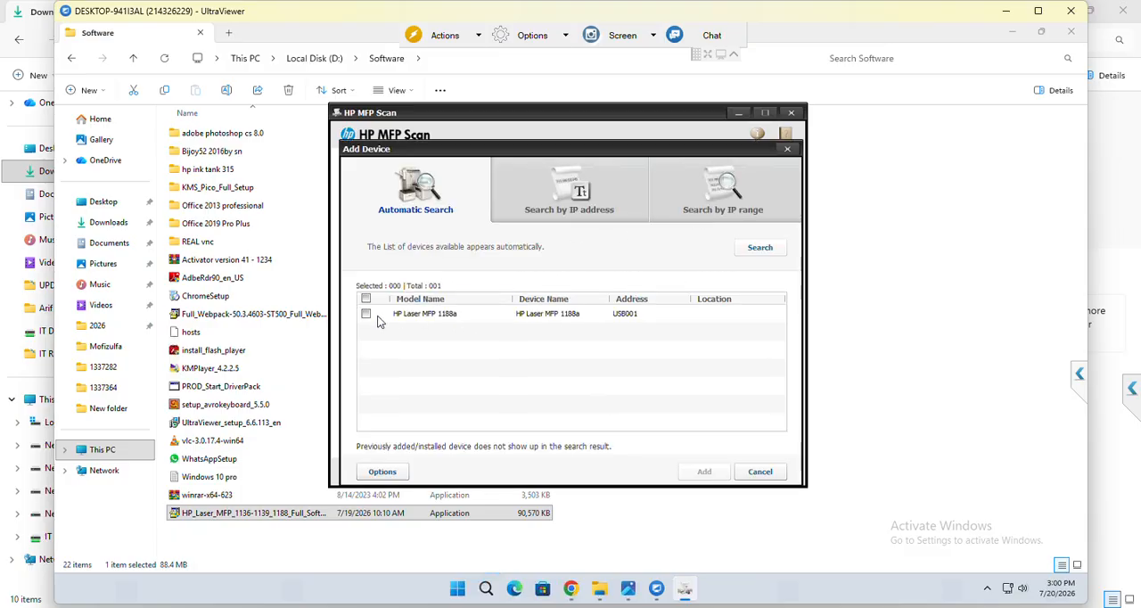
{"action": "left_click", "coordinate": [366, 315]}
{"action": "left_click", "coordinate": [708, 475]}
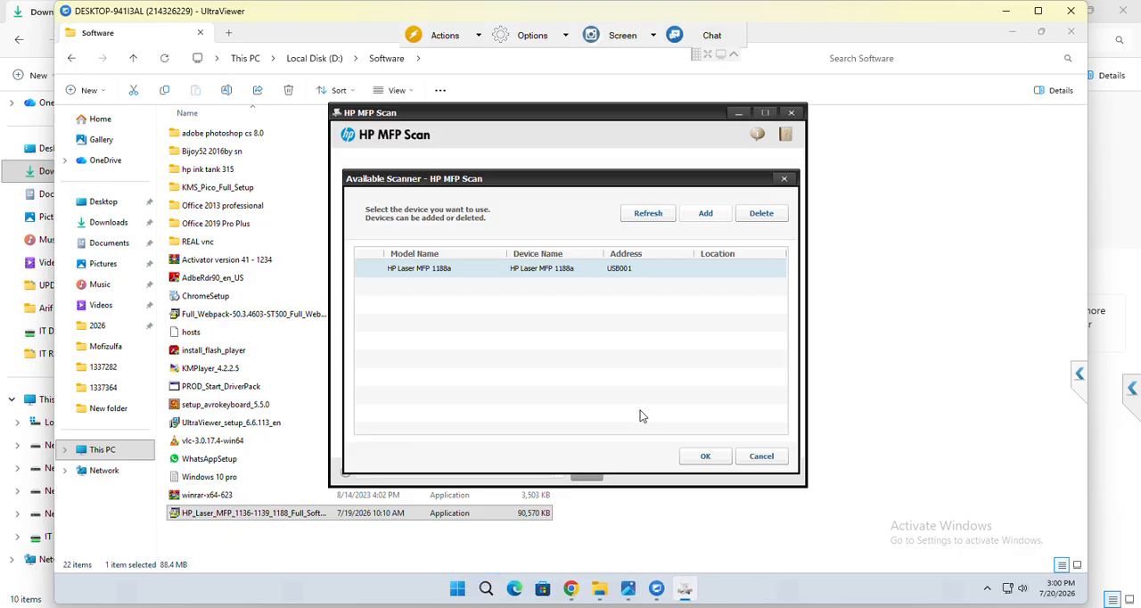
{"action": "left_click", "coordinate": [718, 458]}
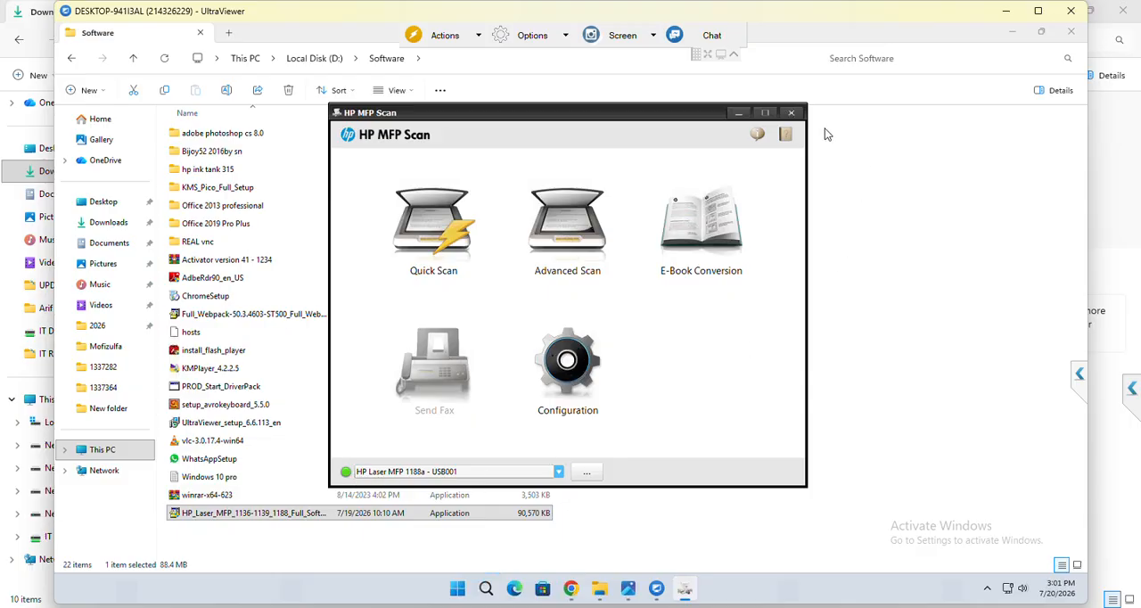
{"action": "left_click", "coordinate": [791, 113]}
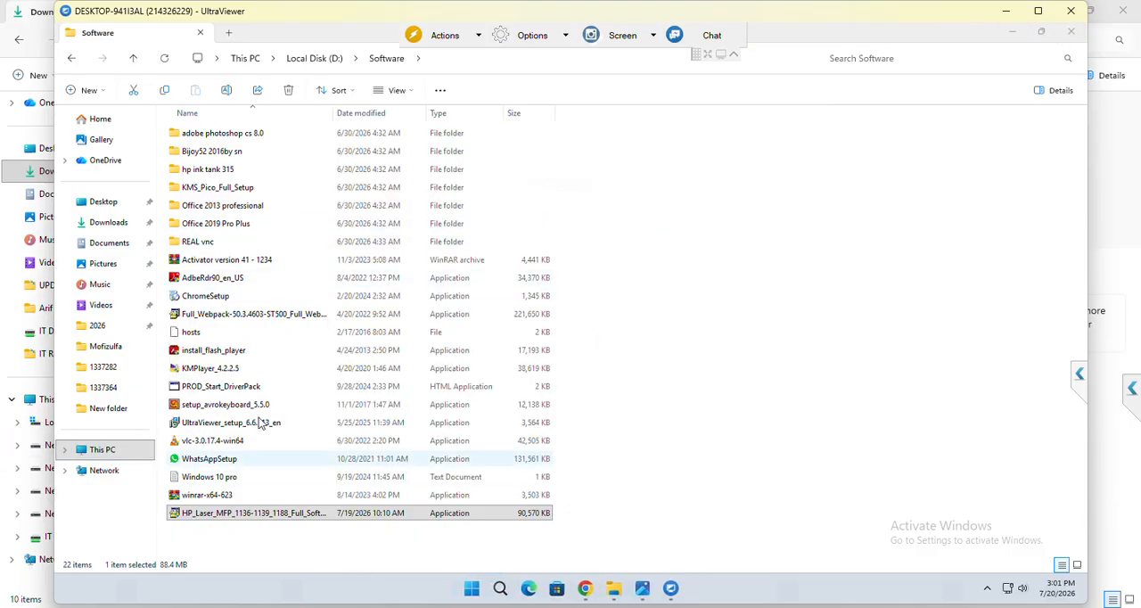
Create a new Microsoft Word document in the Software folder and open it in Word.
{"action": "right_click", "coordinate": [841, 214]}
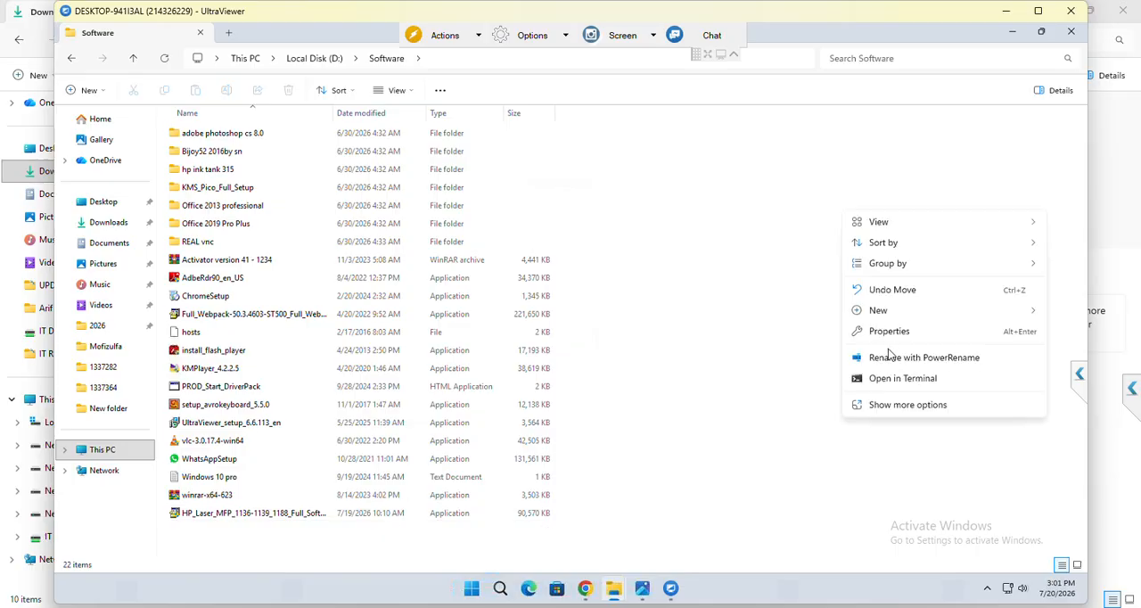
{"action": "left_click", "coordinate": [903, 417]}
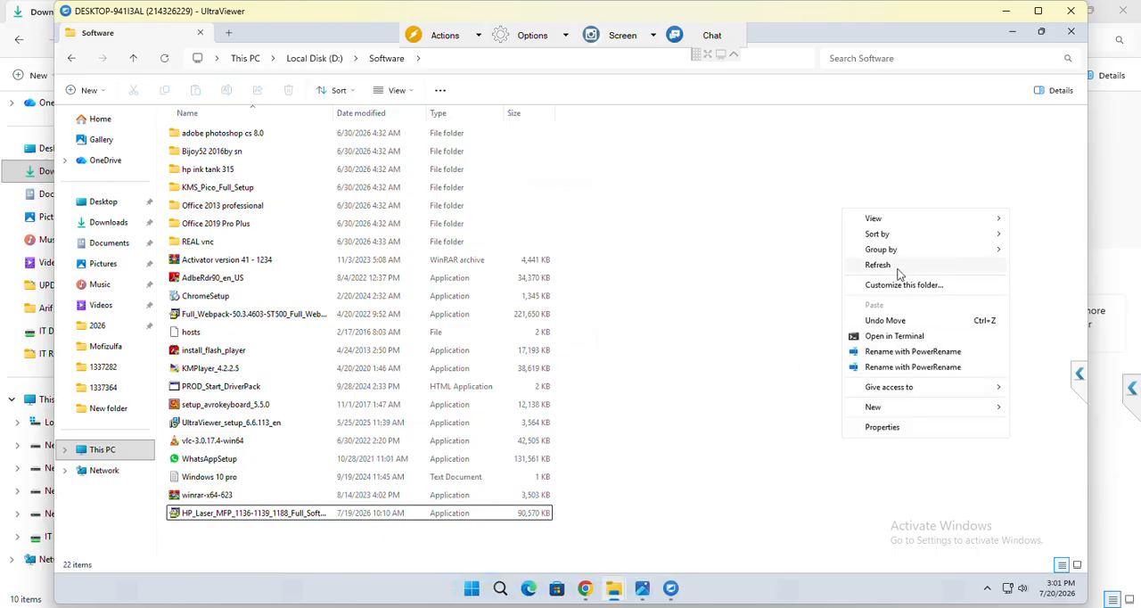
{"action": "right_click", "coordinate": [710, 407]}
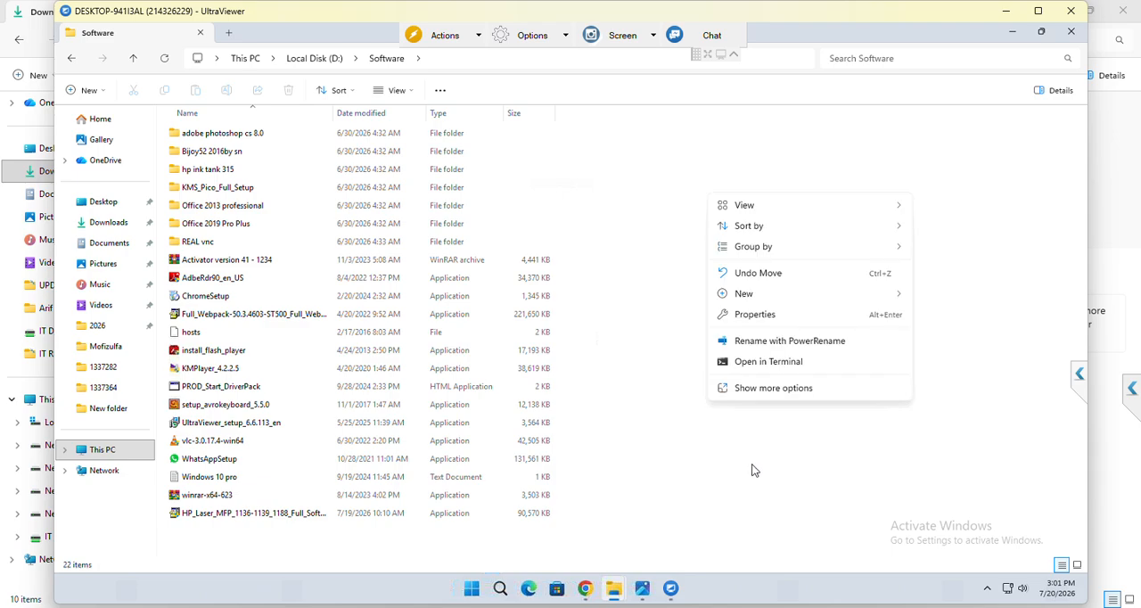
{"action": "left_click", "coordinate": [765, 389]}
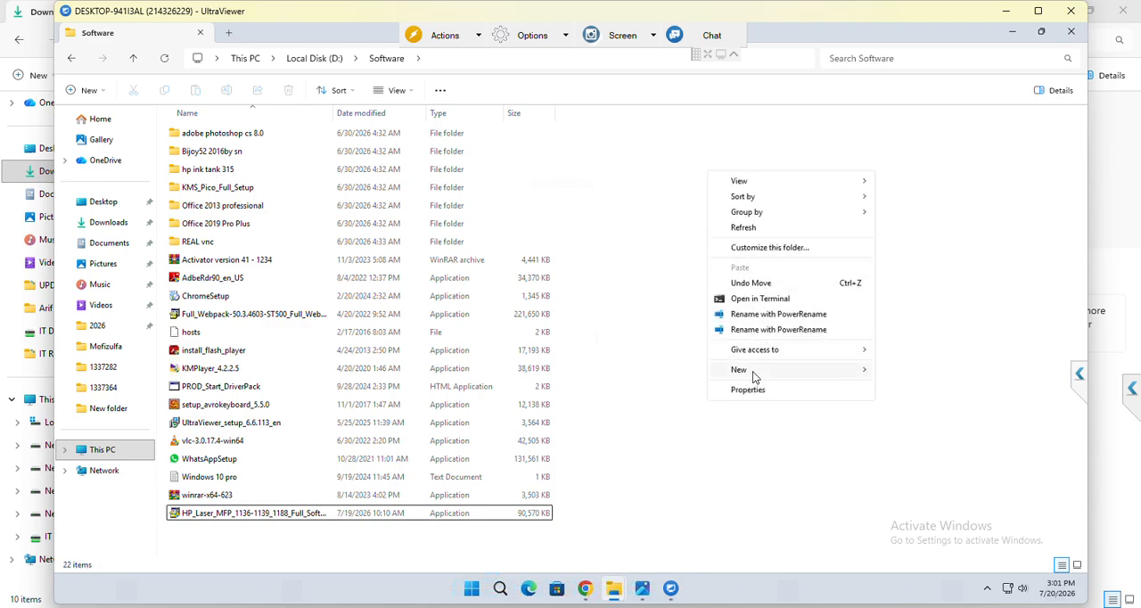
{"action": "mouse_move", "coordinate": [802, 369]}
{"action": "left_click", "coordinate": [913, 437]}
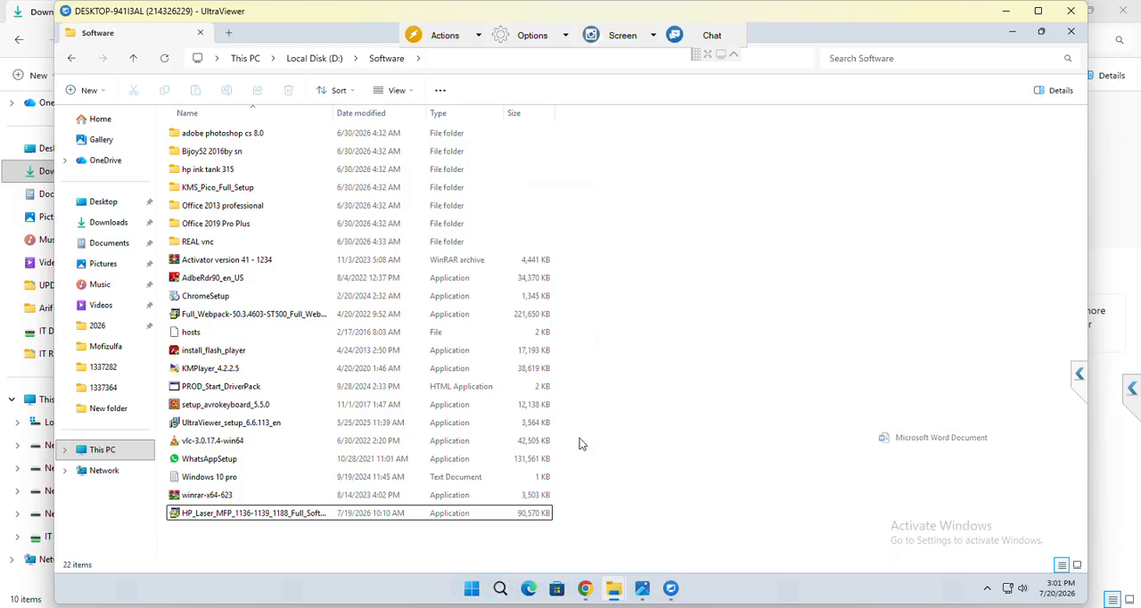
{"action": "left_click", "coordinate": [342, 533]}
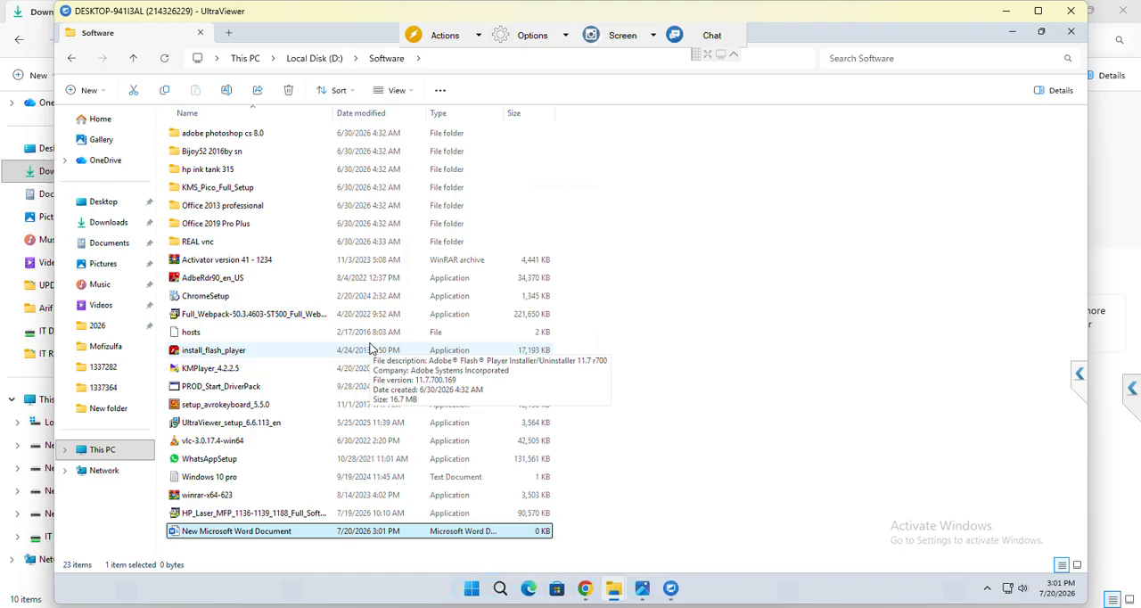
{"action": "key", "text": "Return"}
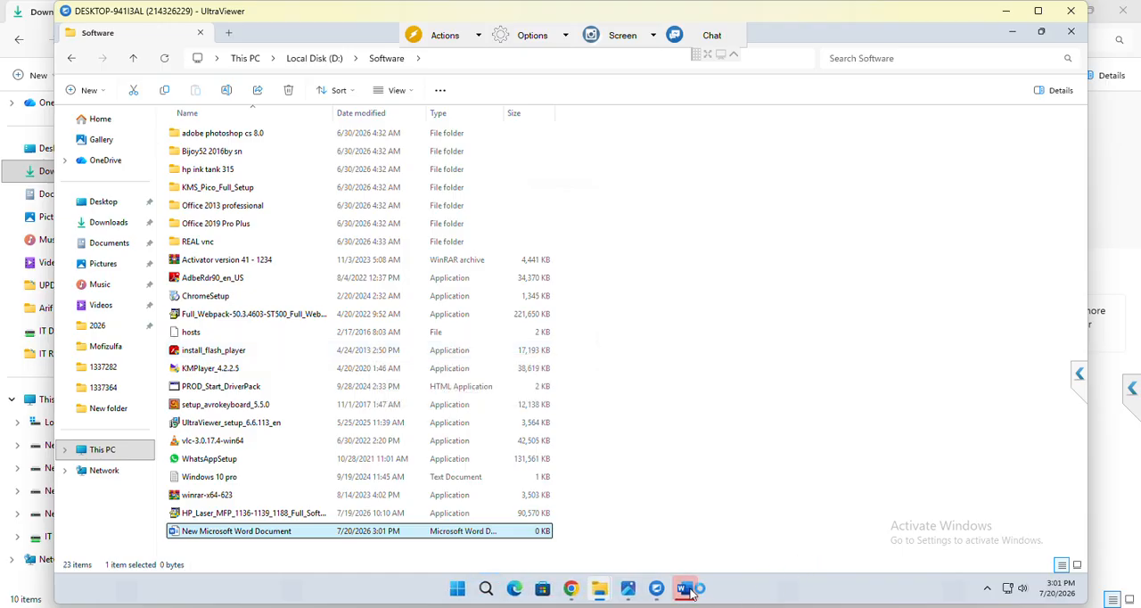
{"action": "type", "text": "dvudhidhlijvdvdjhg"}
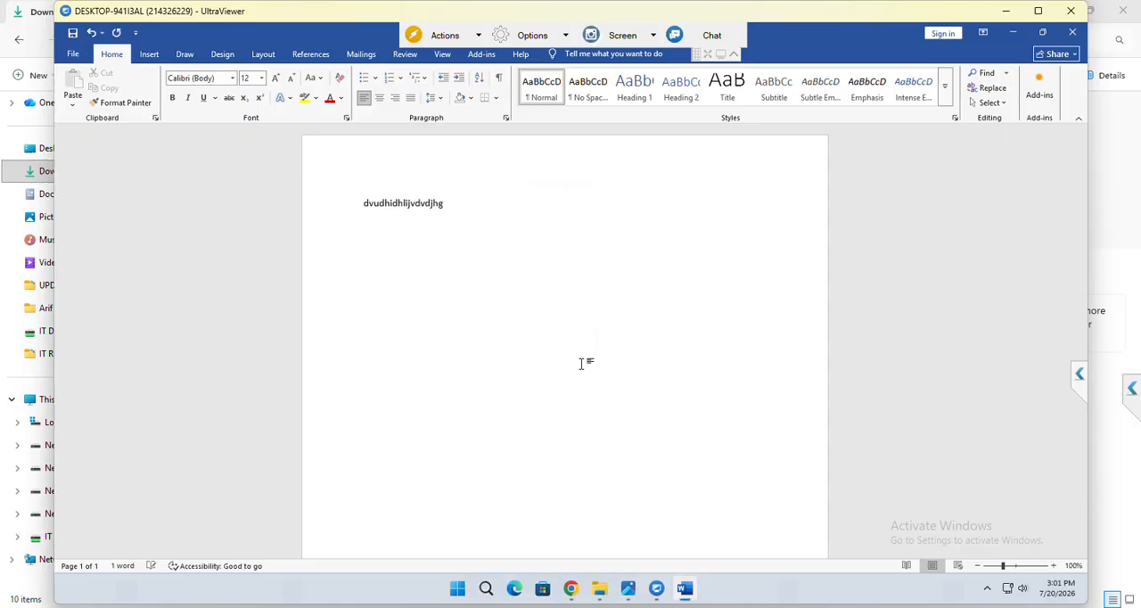
{"action": "key", "text": "ctrl+p"}
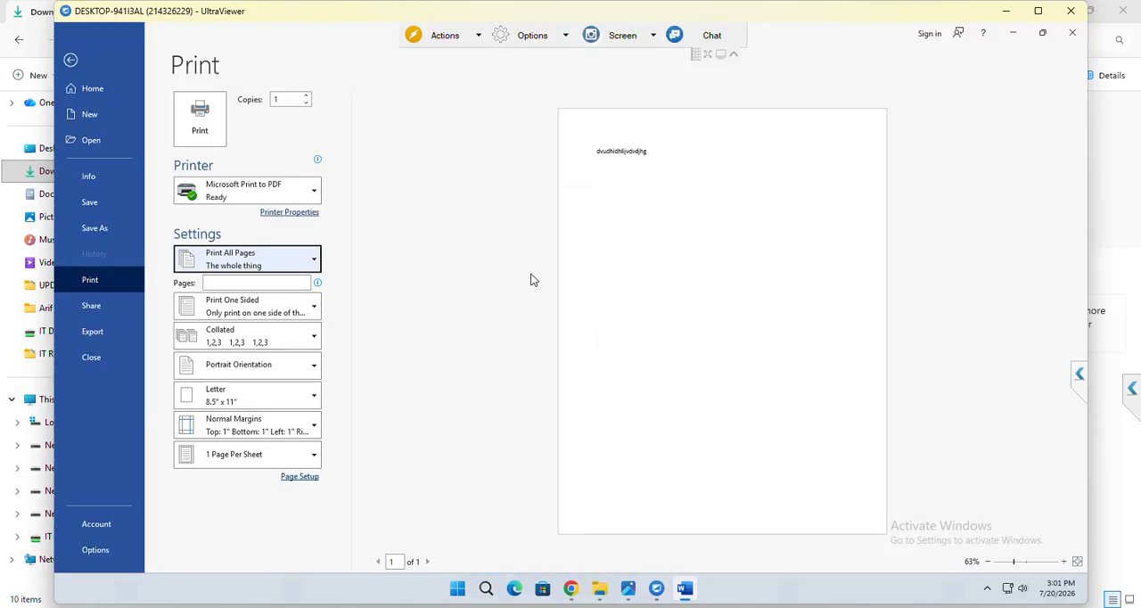
{"action": "left_click", "coordinate": [281, 194]}
{"action": "left_click", "coordinate": [271, 230]}
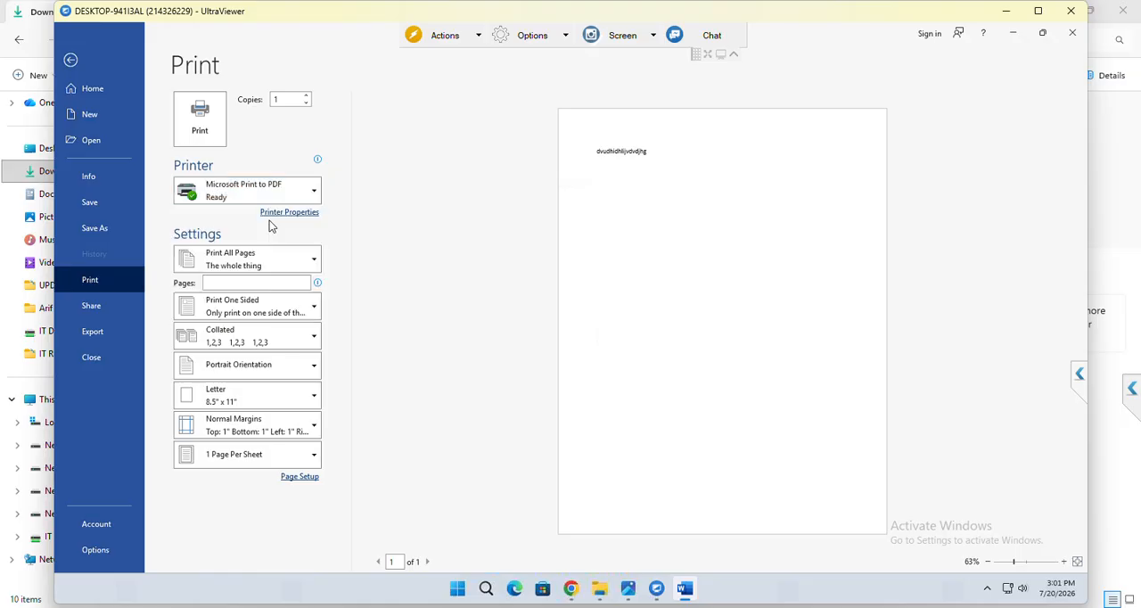
{"action": "left_click", "coordinate": [188, 139]}
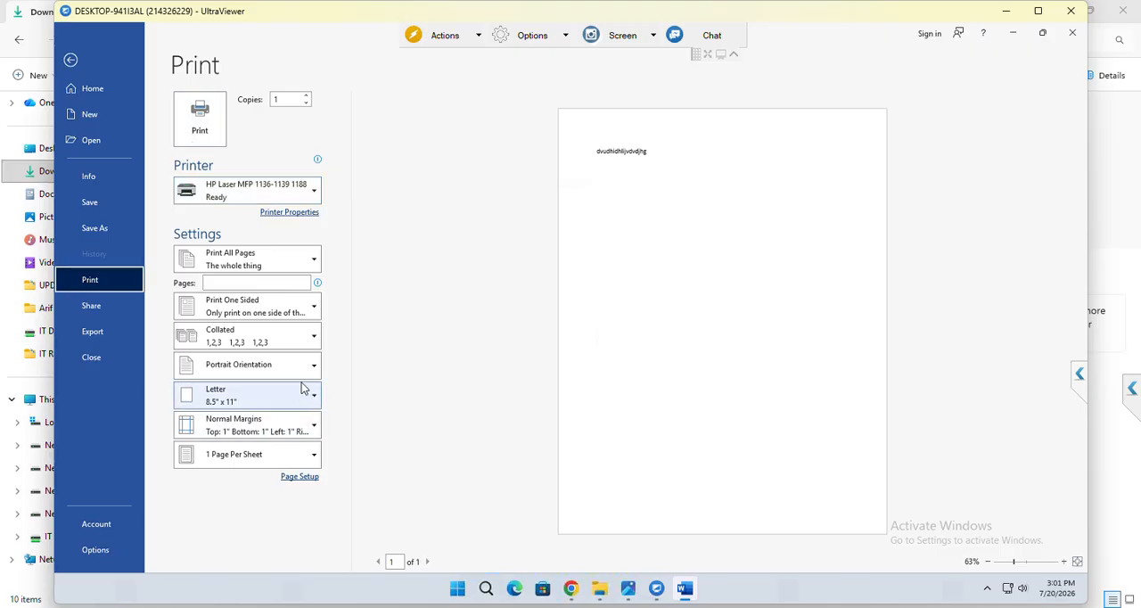
{"action": "left_click", "coordinate": [200, 116]}
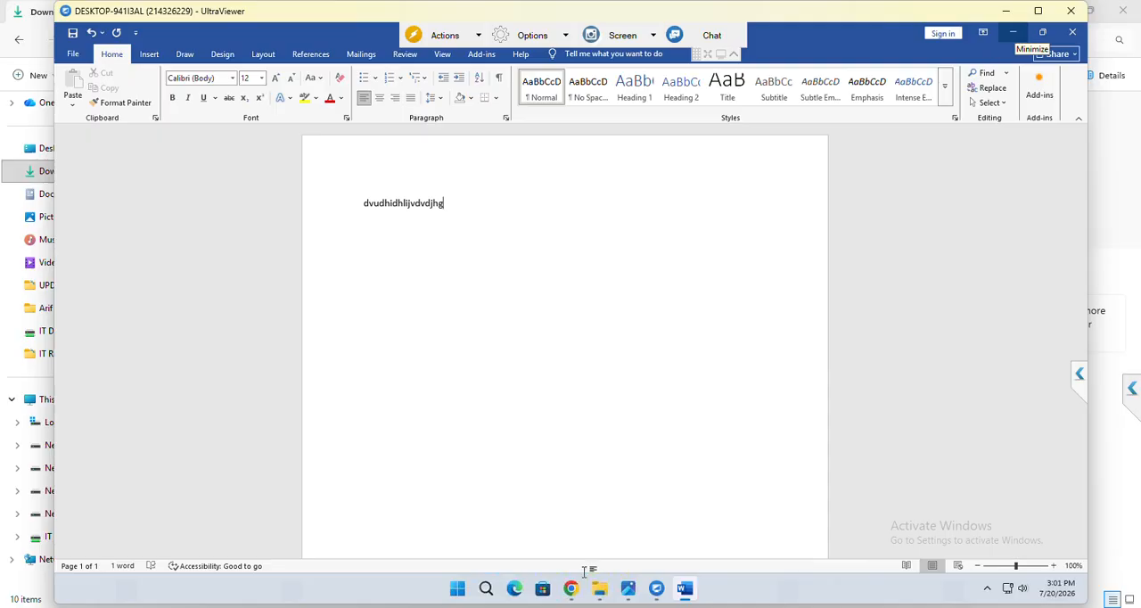
{"action": "left_click", "coordinate": [486, 588]}
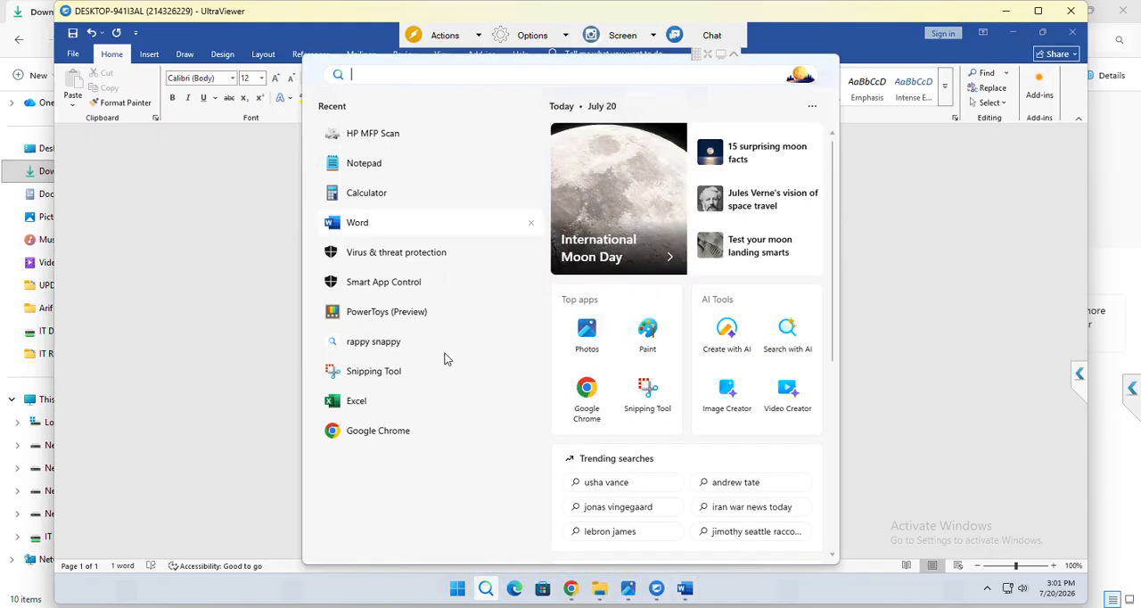
{"action": "type", "text": "pribte"}
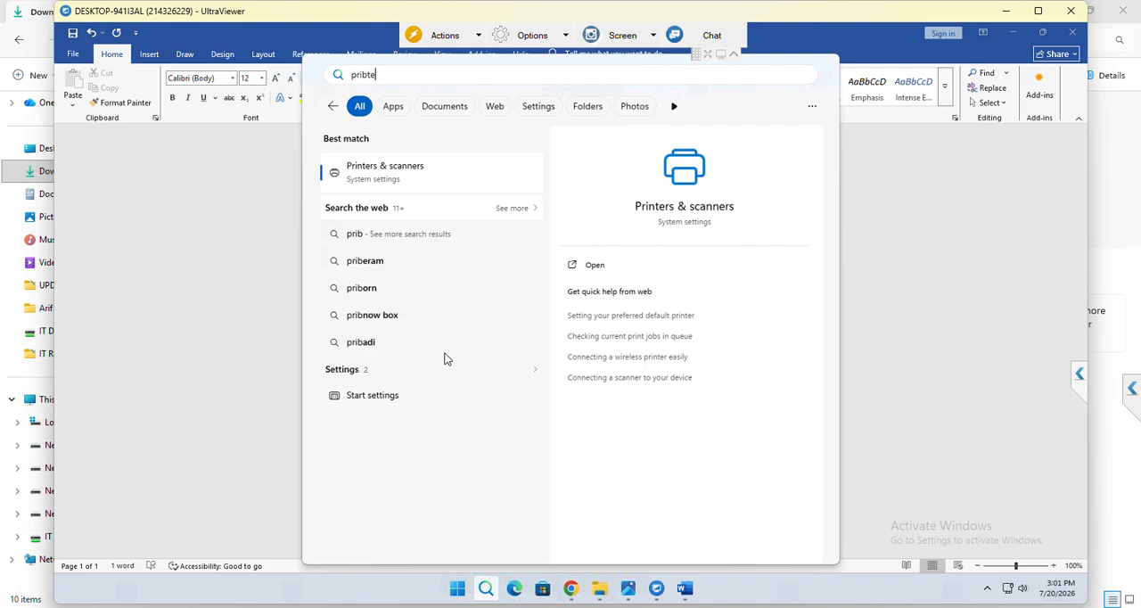
{"action": "type", "text": "r"}
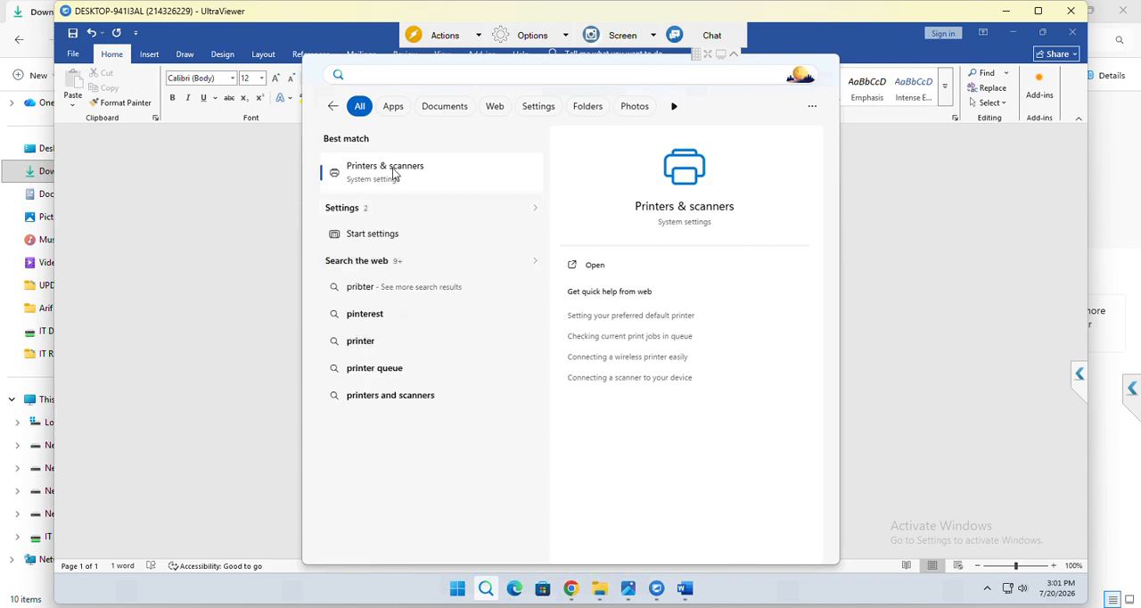
{"action": "left_click", "coordinate": [395, 176]}
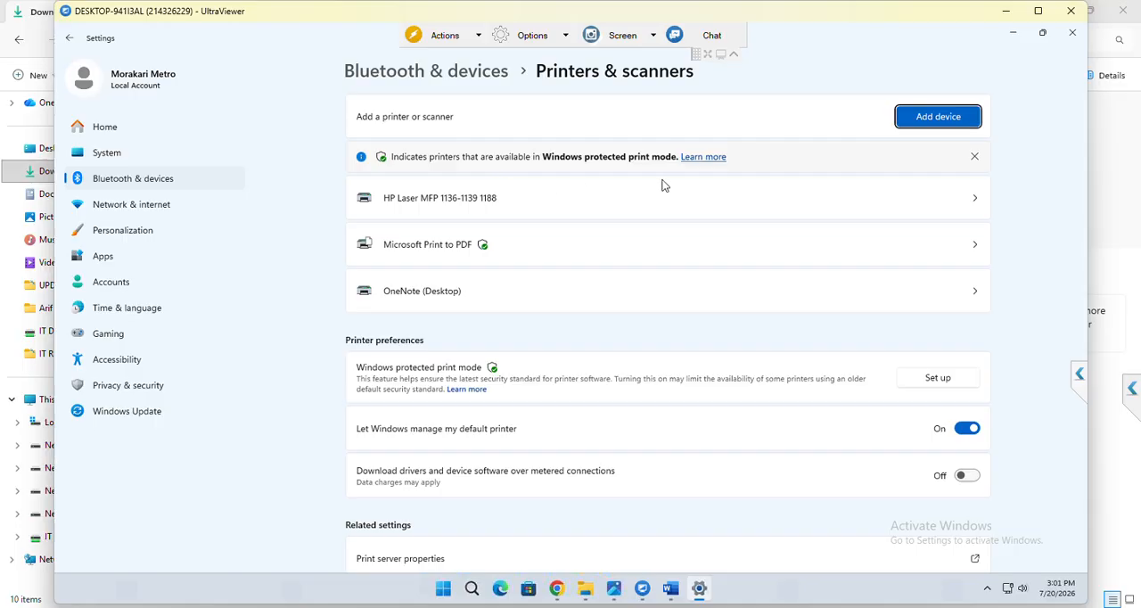
{"action": "left_click", "coordinate": [977, 204]}
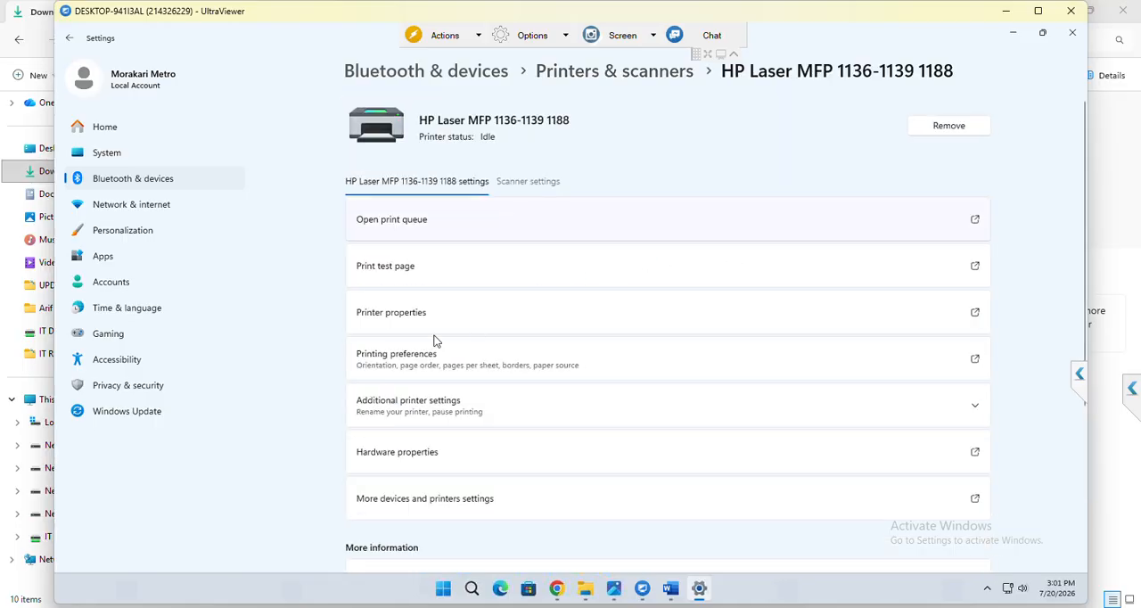
{"action": "left_click", "coordinate": [512, 297]}
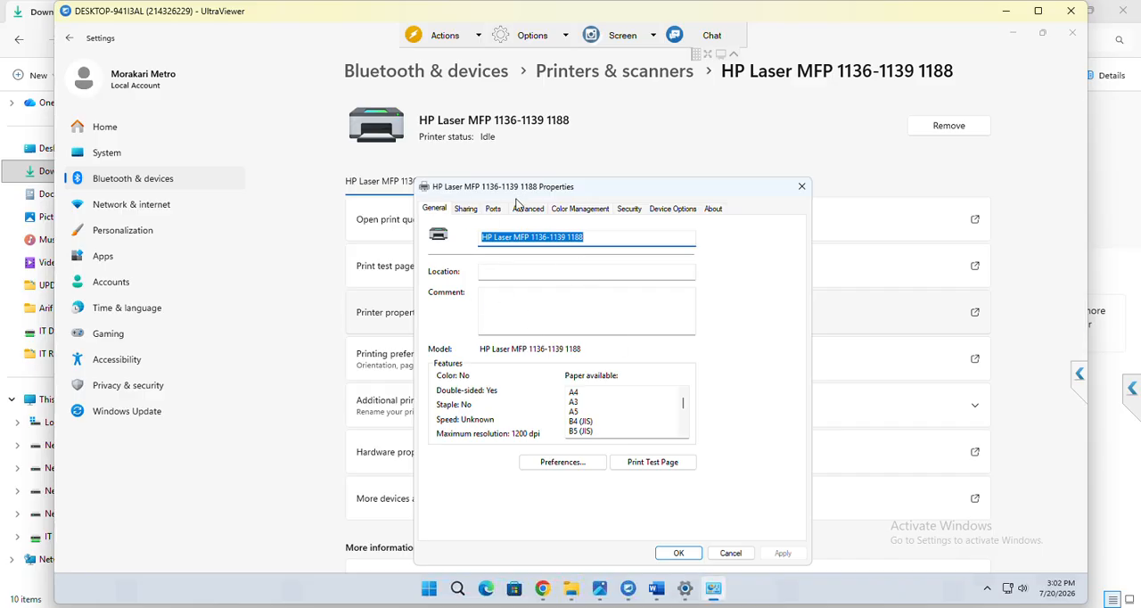
{"action": "left_click", "coordinate": [493, 208]}
{"action": "left_click", "coordinate": [528, 209]}
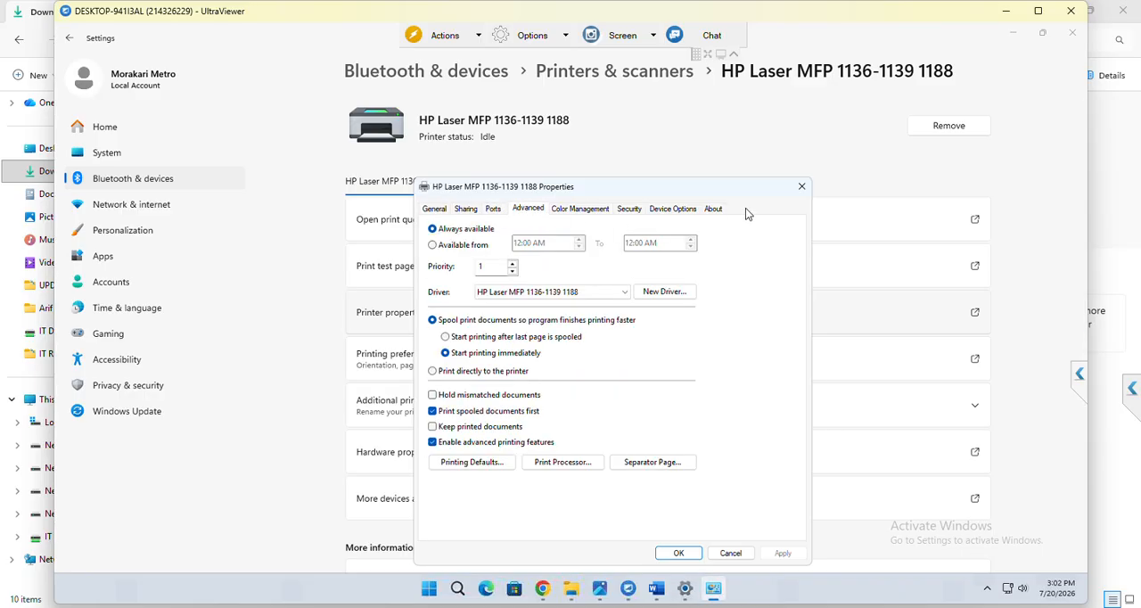
{"action": "left_click", "coordinate": [801, 186]}
{"action": "left_click", "coordinate": [410, 408]}
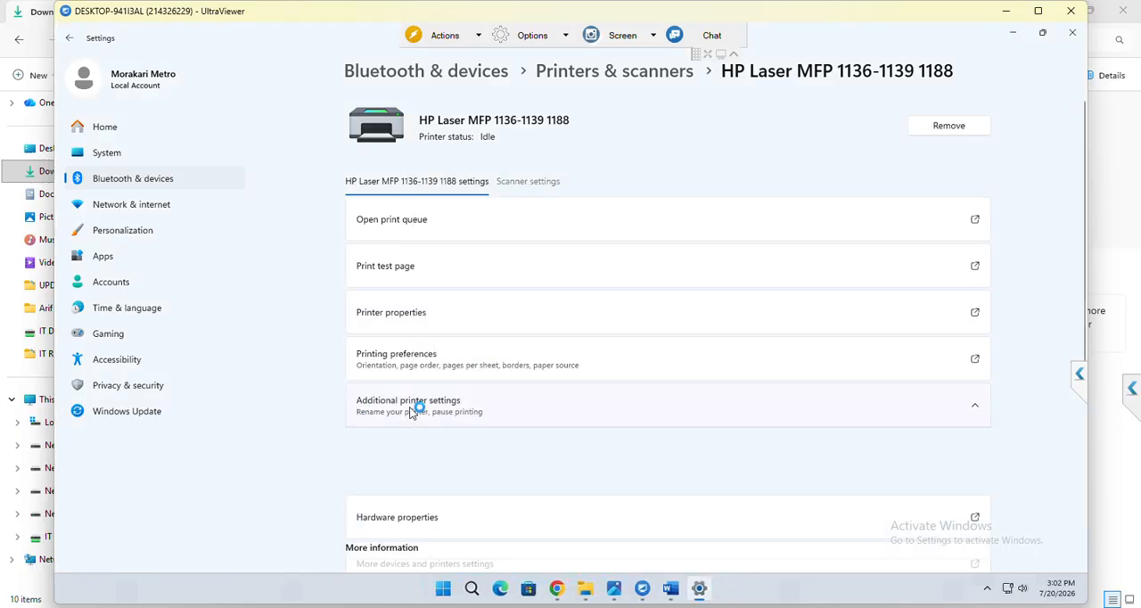
{"action": "left_click", "coordinate": [425, 360]}
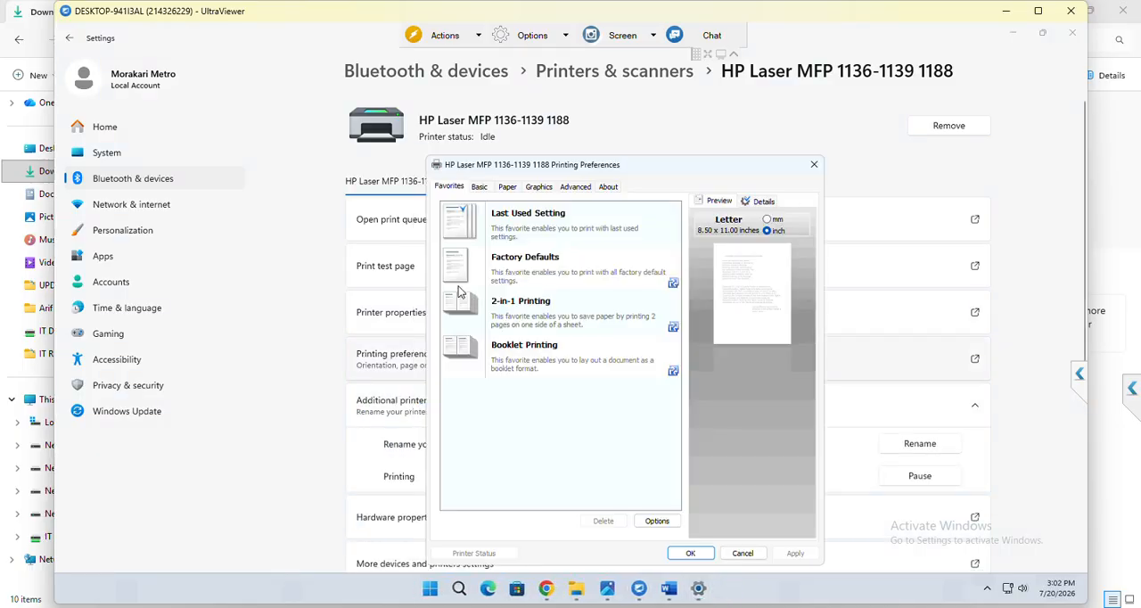
{"action": "left_click", "coordinate": [480, 187]}
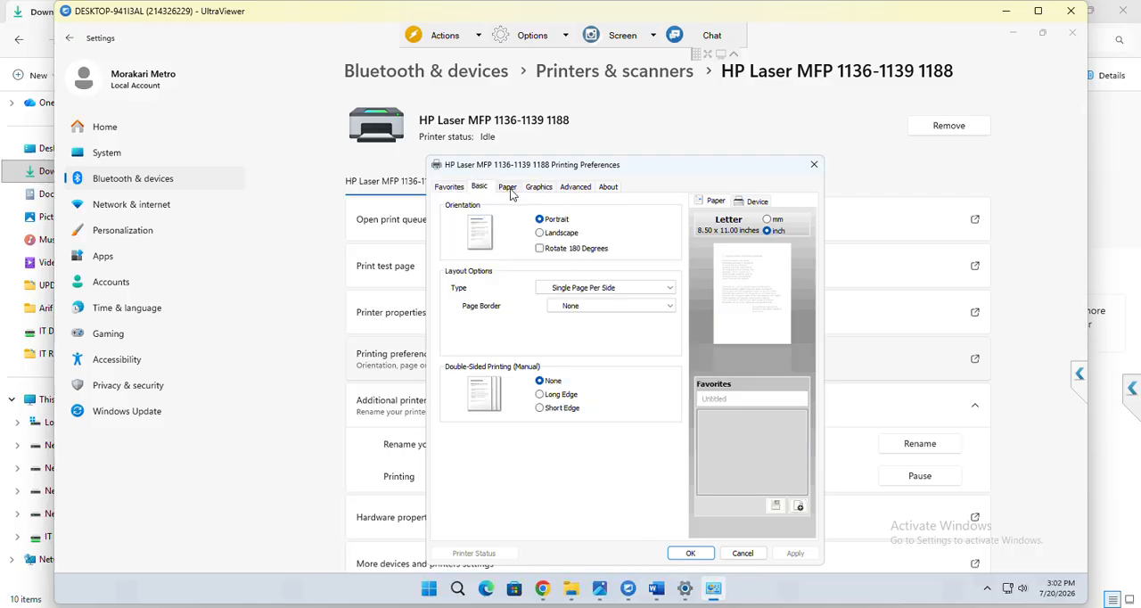
{"action": "left_click", "coordinate": [507, 187]}
{"action": "left_click", "coordinate": [579, 290]}
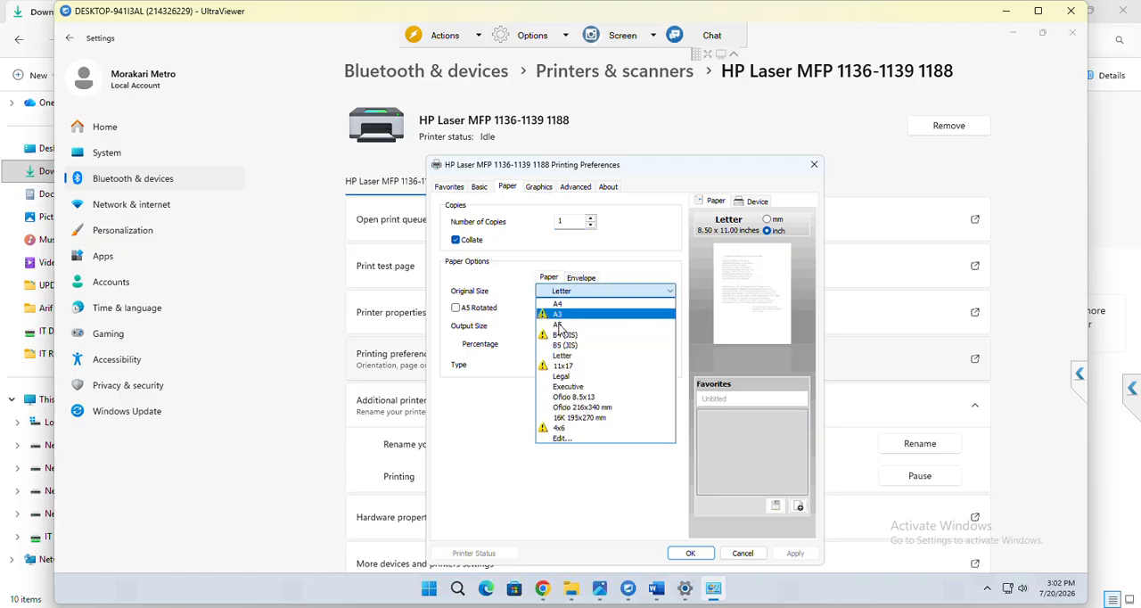
{"action": "left_click", "coordinate": [564, 305]}
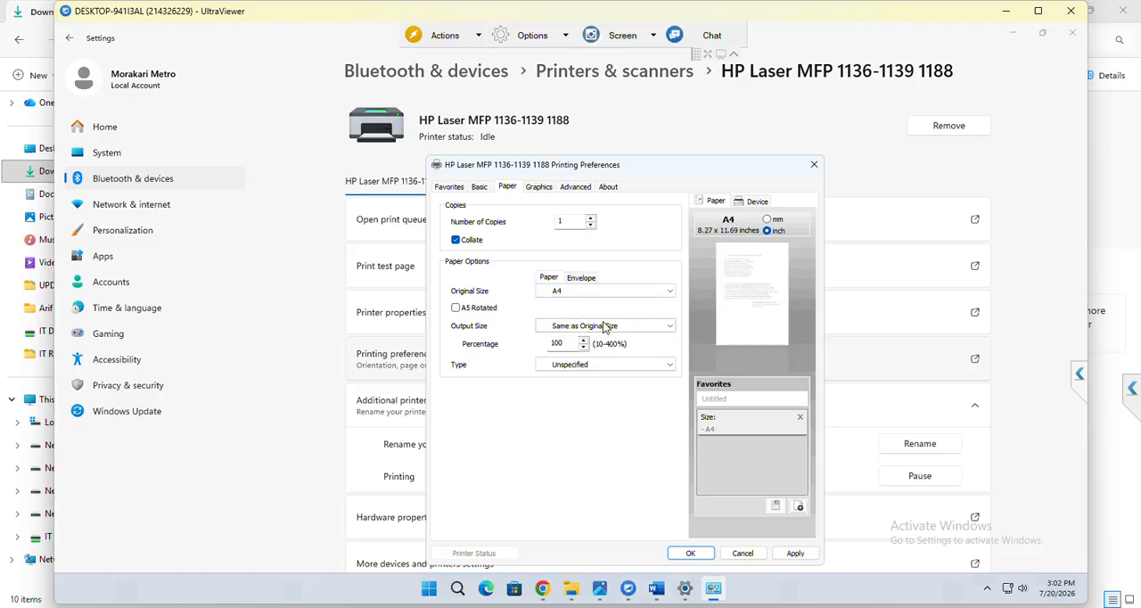
{"action": "left_click", "coordinate": [796, 554]}
{"action": "left_click", "coordinate": [689, 553]}
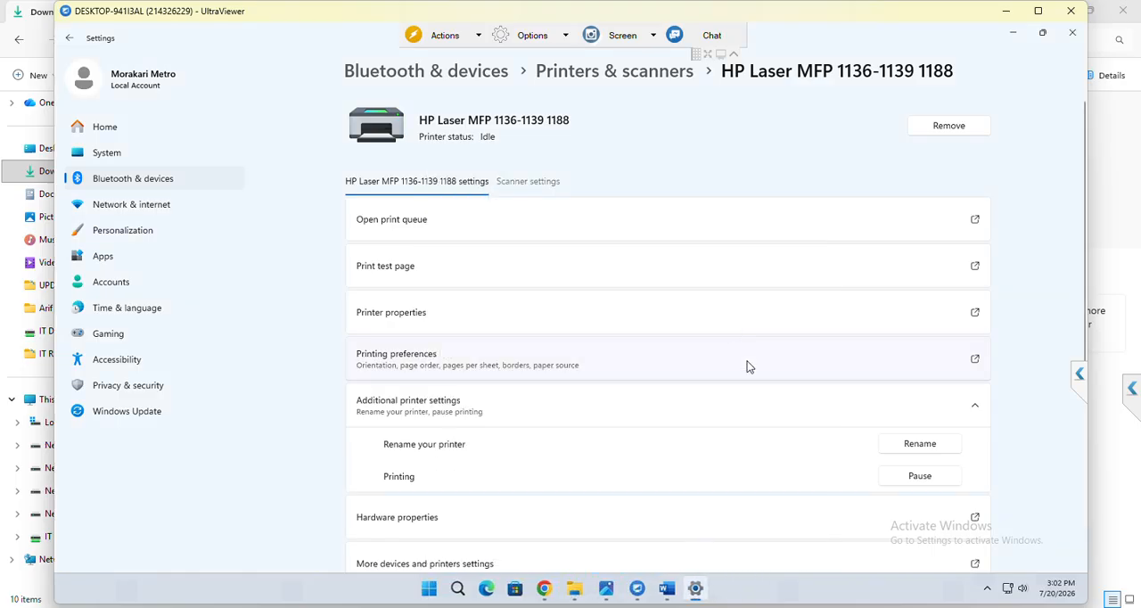